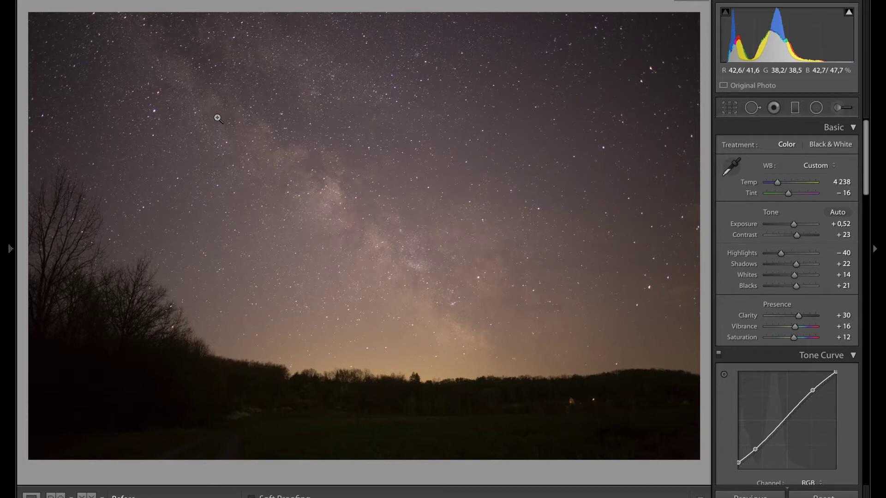
Switch from the original view to the edited Milky Way photo and reset all its develop adjustments.
{"action": "key", "text": "backslash"}
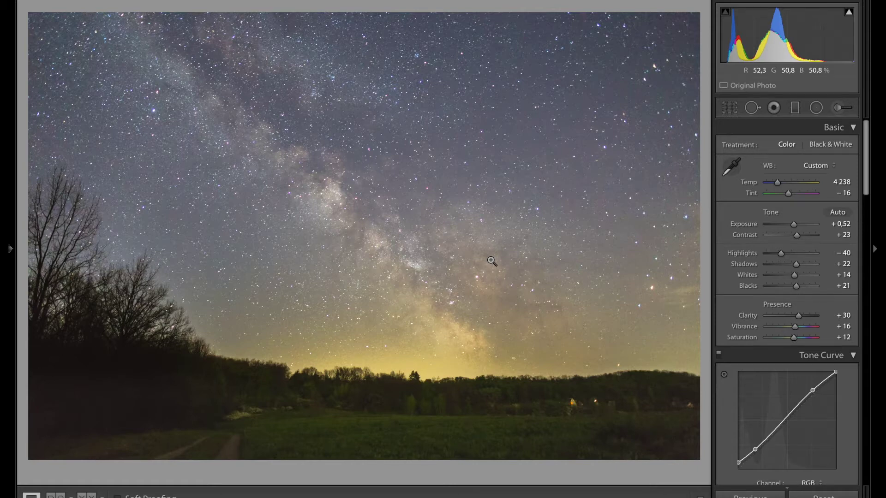
{"action": "left_click", "coordinate": [824, 496]}
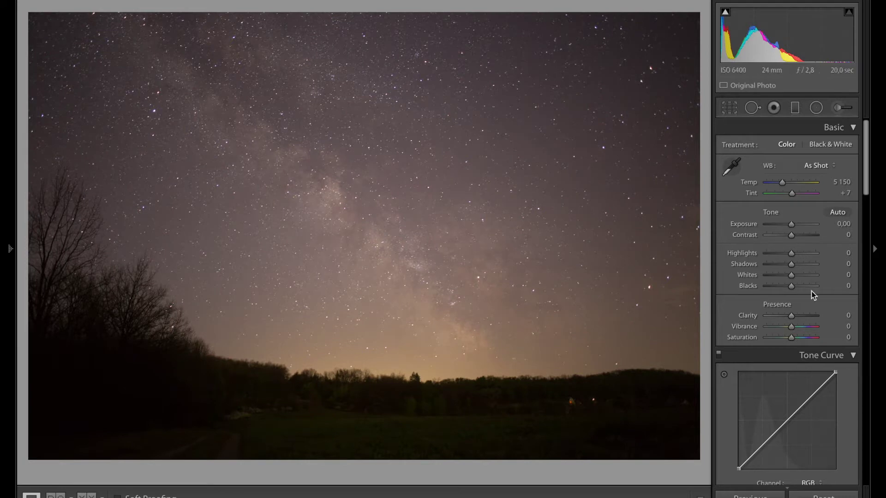
Enable profile corrections and chromatic aberration removal for the photo's Canon EF 24mm lens.
{"action": "scroll", "coordinate": [811, 291], "scroll_direction": "down", "scroll_amount": 10}
{"action": "scroll", "coordinate": [812, 291], "scroll_direction": "down", "scroll_amount": 8}
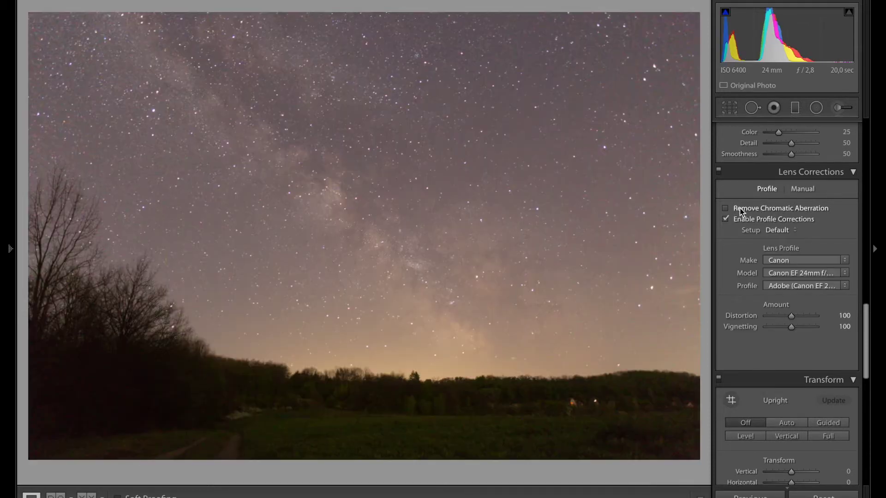
{"action": "left_click", "coordinate": [741, 212]}
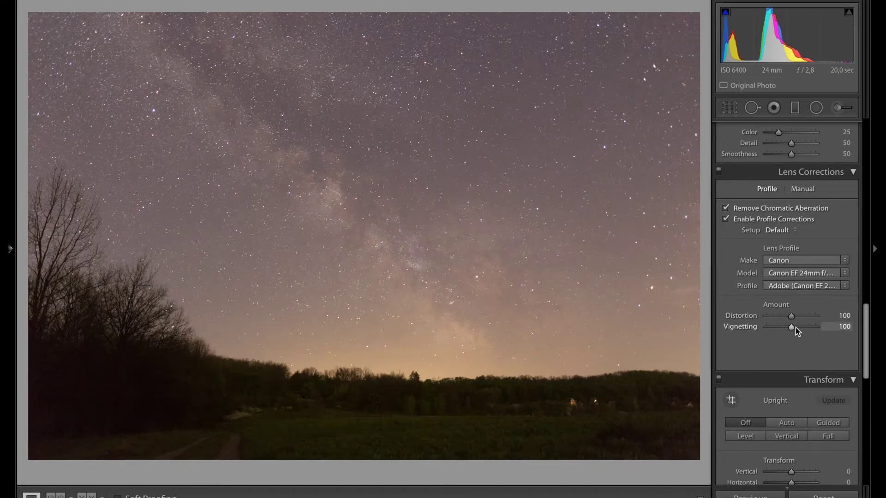
Set the lens profile's vignetting amount to 55 and compare the photo without and with the lens corrections.
{"action": "left_click", "coordinate": [777, 328]}
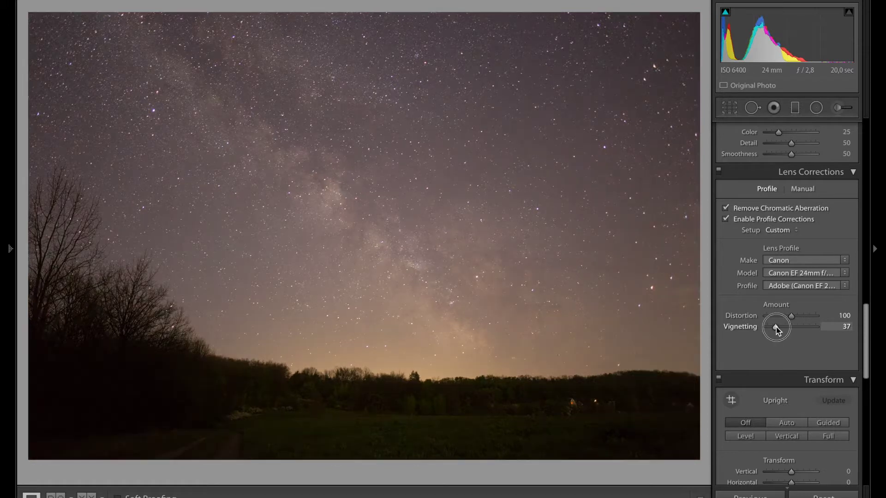
{"action": "left_click_drag", "start_coordinate": [777, 328], "coordinate": [780, 327]}
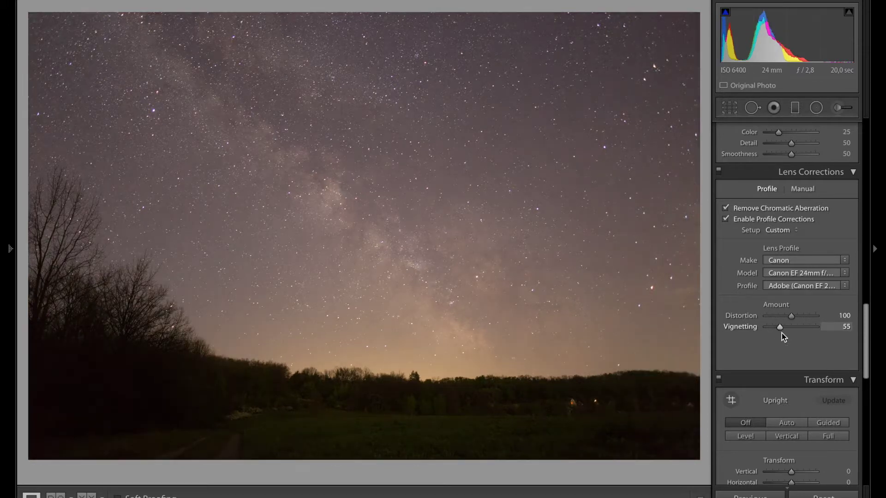
{"action": "left_click", "coordinate": [718, 171]}
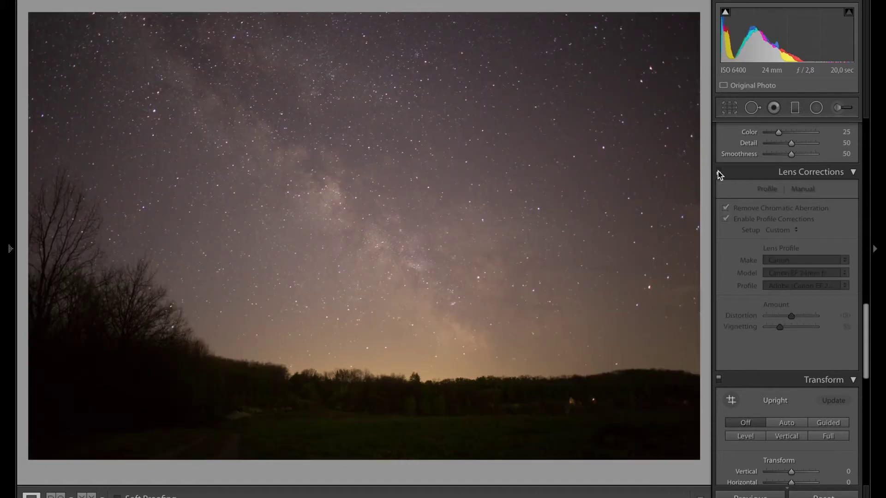
{"action": "left_click", "coordinate": [718, 170]}
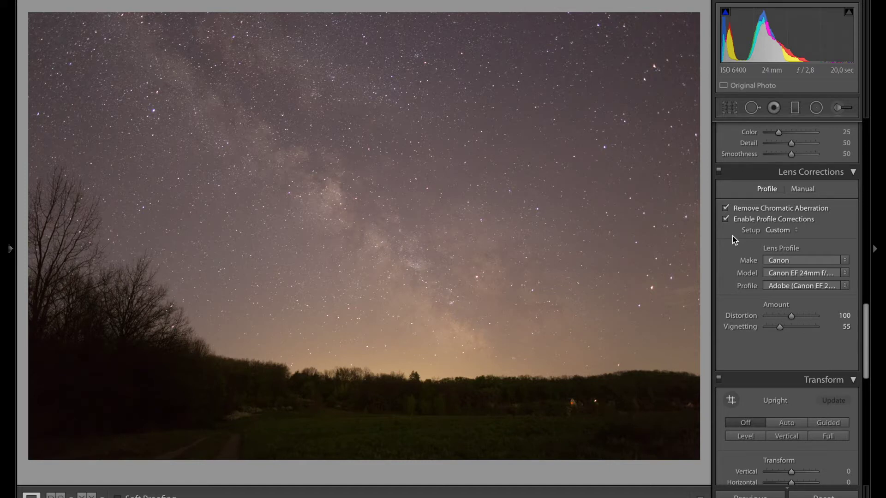
Raise the photo's Vibrance and Saturation to +100 to exaggerate the colour cast for judging white balance.
{"action": "scroll", "coordinate": [735, 240], "scroll_direction": "up", "scroll_amount": 10}
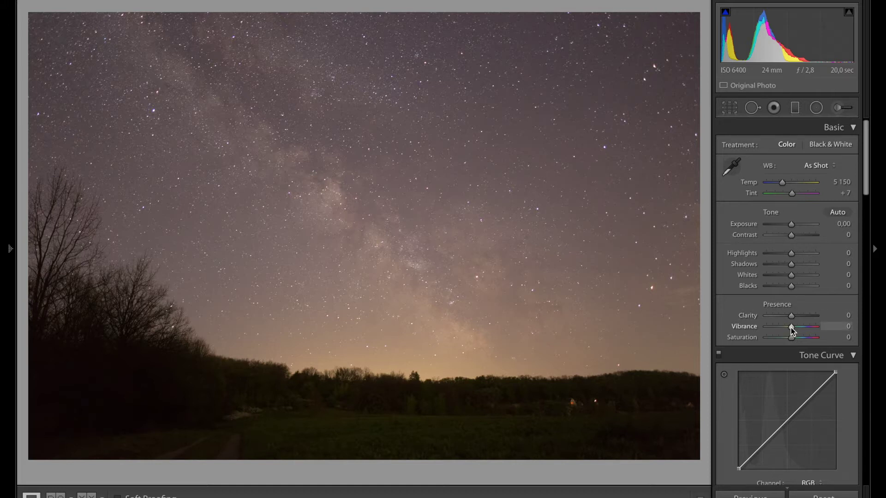
{"action": "left_click_drag", "start_coordinate": [791, 327], "coordinate": [874, 333]}
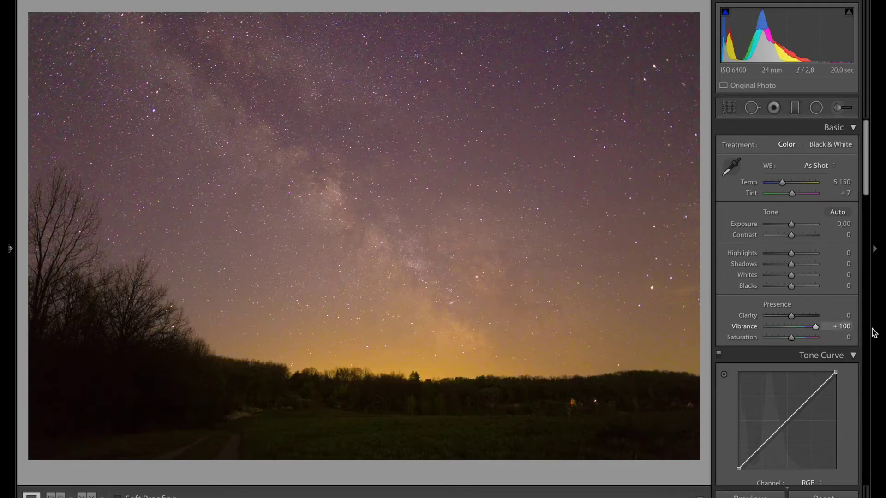
{"action": "left_click_drag", "start_coordinate": [791, 340], "coordinate": [866, 347]}
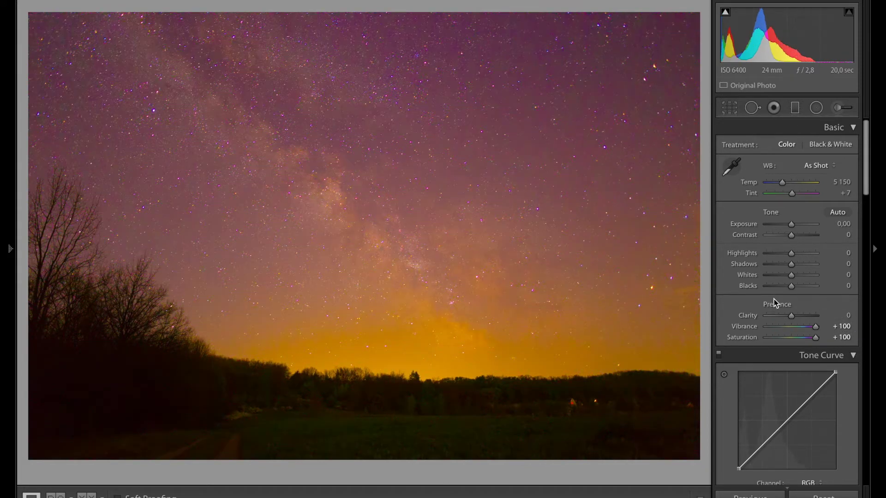
Cool the photo's white balance by setting the colour temperature to 4446.
{"action": "left_click", "coordinate": [840, 183]}
{"action": "type", "text": "4805"}
{"action": "key", "text": "Return"}
{"action": "type", "text": "4600"}
{"action": "key", "text": "Return"}
{"action": "type", "text": "4362"}
{"action": "key", "text": "Return"}
{"action": "type", "text": "4446"}
{"action": "key", "text": "Return"}
Set the white balance tint to -15 and reset Vibrance and Saturation to 0.
{"action": "left_click", "coordinate": [844, 194]}
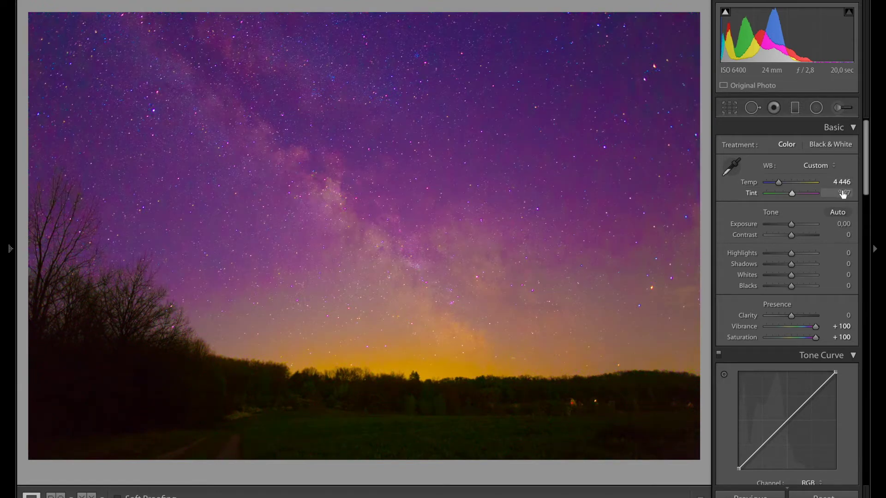
{"action": "left_click", "coordinate": [841, 195]}
{"action": "type", "text": "-7"}
{"action": "key", "text": "Return"}
{"action": "type", "text": "-15"}
{"action": "key", "text": "Return"}
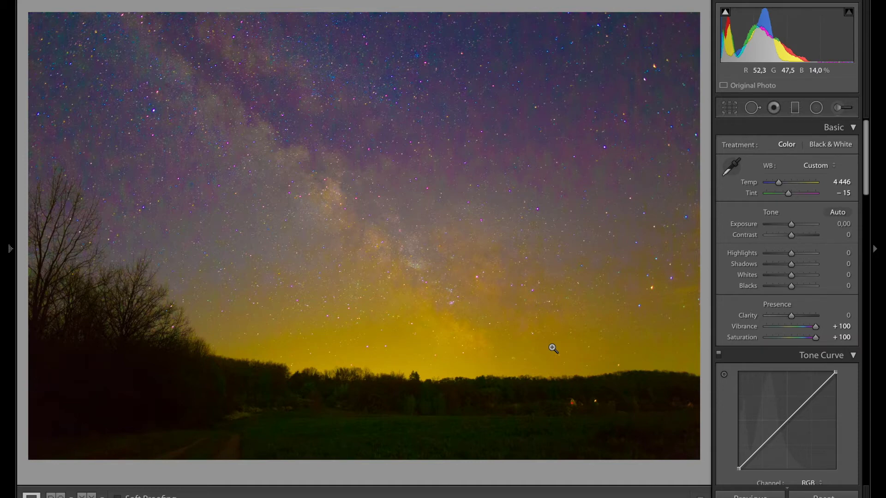
{"action": "double_click", "coordinate": [747, 330]}
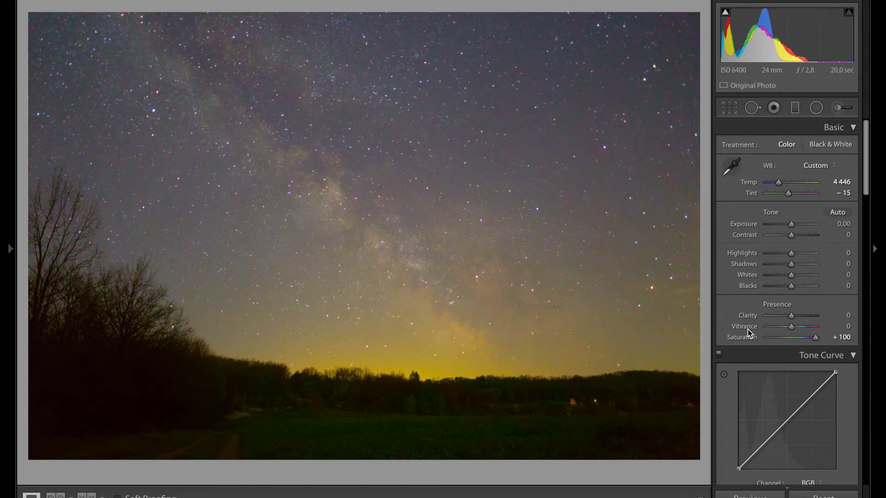
{"action": "double_click", "coordinate": [749, 340]}
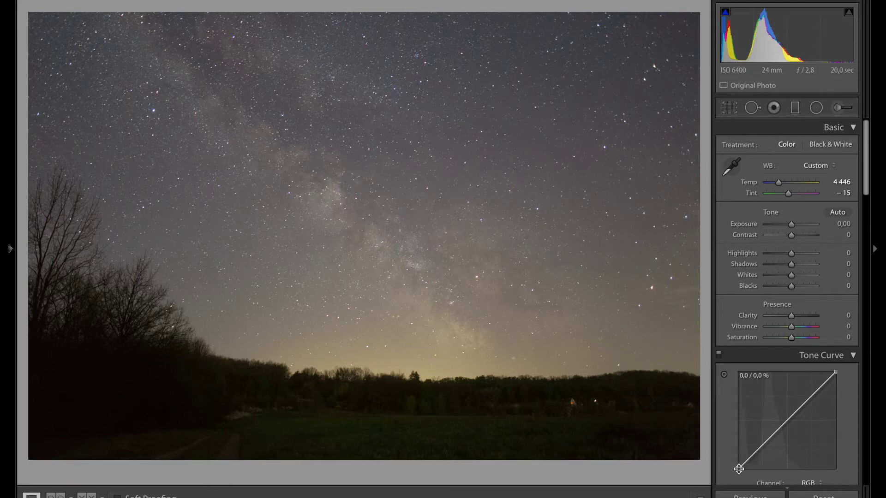
Lift the tone curve's black point, shape a gentle S-curve with a highlight and a shadow point, and compare its effect.
{"action": "left_click_drag", "start_coordinate": [738, 469], "coordinate": [734, 463]}
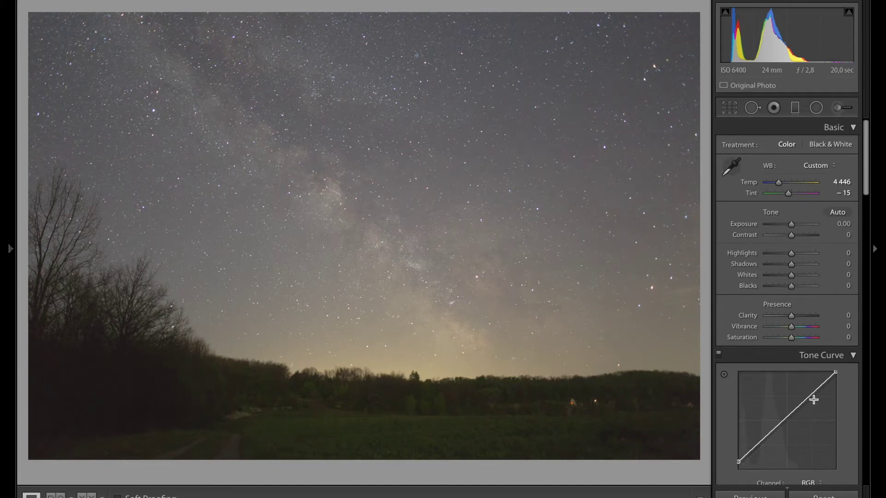
{"action": "left_click_drag", "start_coordinate": [811, 395], "coordinate": [810, 394]}
{"action": "left_click_drag", "start_coordinate": [751, 450], "coordinate": [751, 453]}
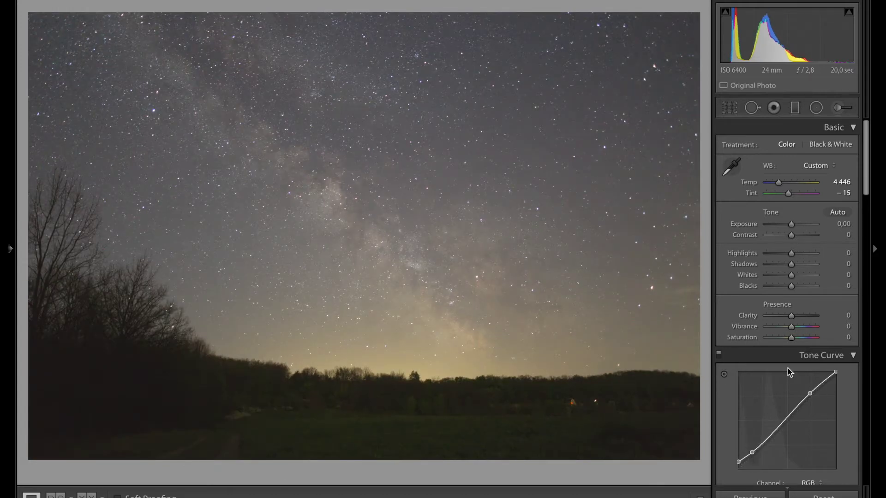
{"action": "left_click", "coordinate": [718, 354]}
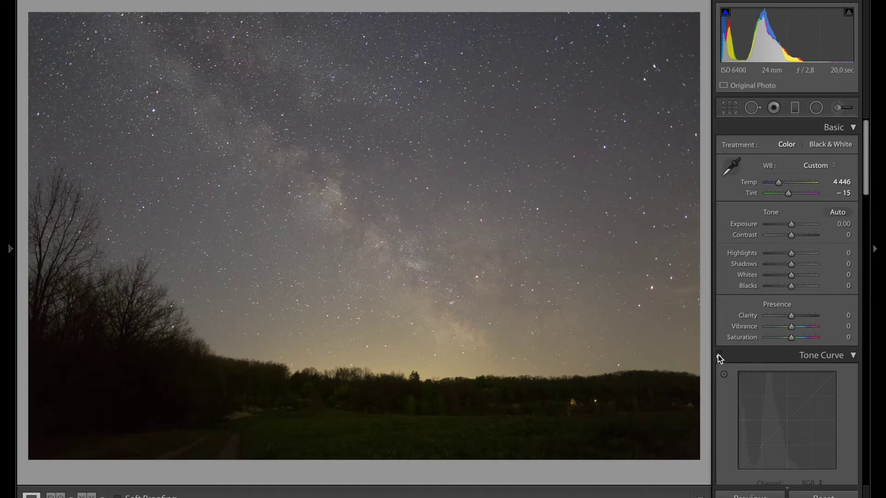
{"action": "left_click", "coordinate": [718, 356]}
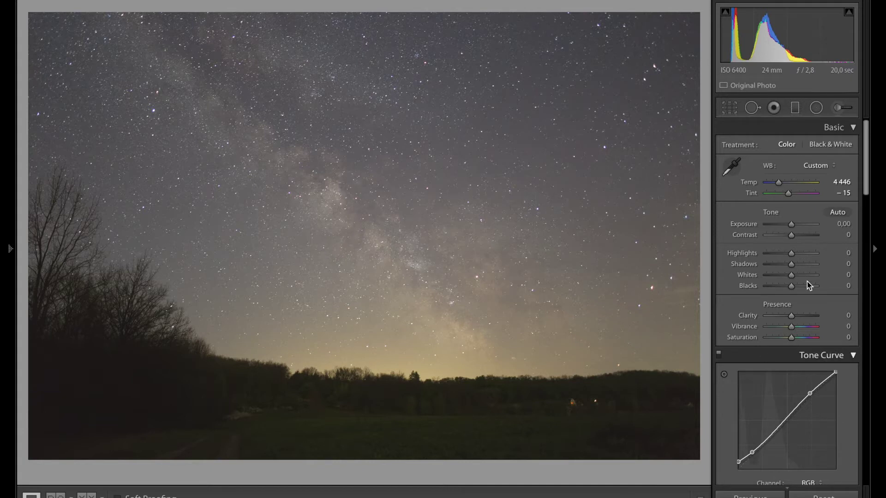
Set the photo's overall exposure to +0,35.
{"action": "left_click", "coordinate": [835, 223]}
{"action": "type", "text": "0,35"}
{"action": "key", "text": "Return"}
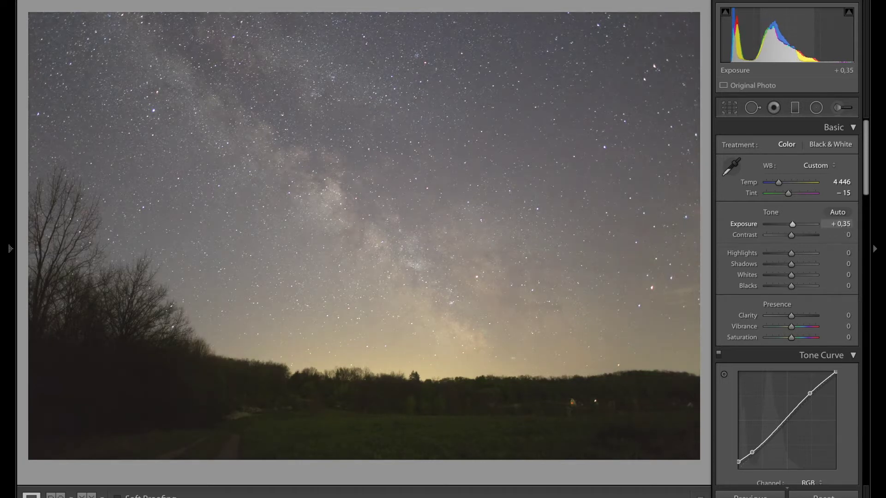
Try several contrast strengths up to +100 on the photo and settle on +27.
{"action": "left_click", "coordinate": [838, 235]}
{"action": "type", "text": "18"}
{"action": "key", "text": "Return"}
{"action": "type", "text": "36"}
{"action": "key", "text": "Return"}
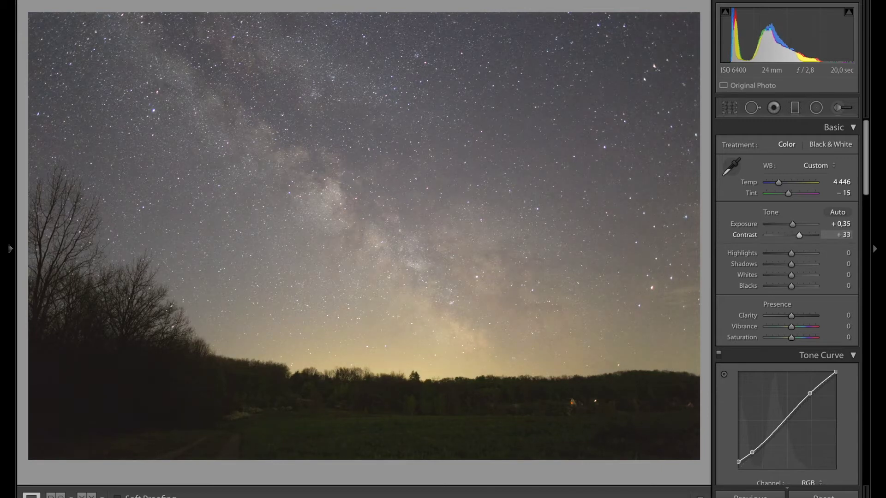
{"action": "type", "text": "100"}
{"action": "key", "text": "Return"}
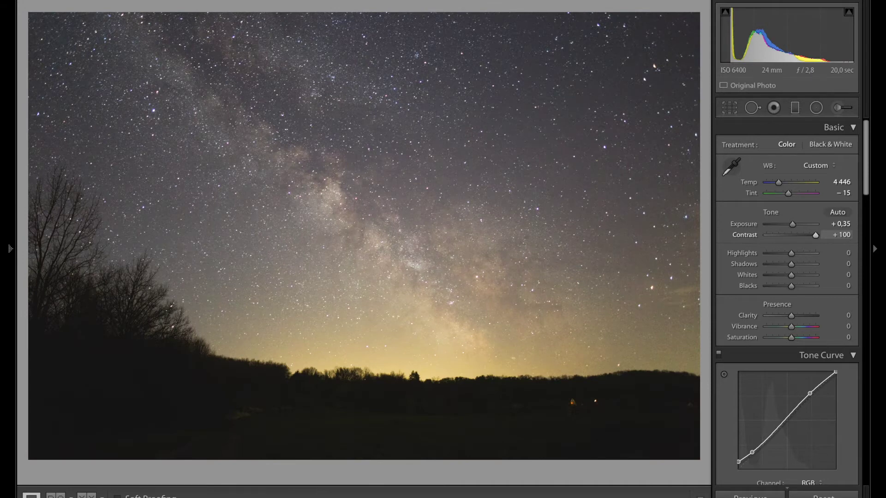
{"action": "left_click_drag", "start_coordinate": [815, 235], "coordinate": [797, 235]}
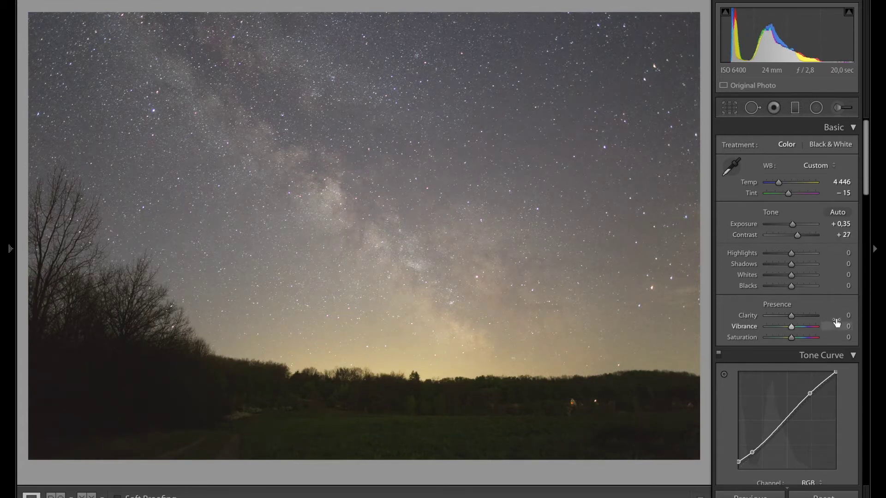
Set the photo's clarity to +24 and compare the result with the original.
{"action": "left_click_drag", "start_coordinate": [839, 314], "coordinate": [841, 315]}
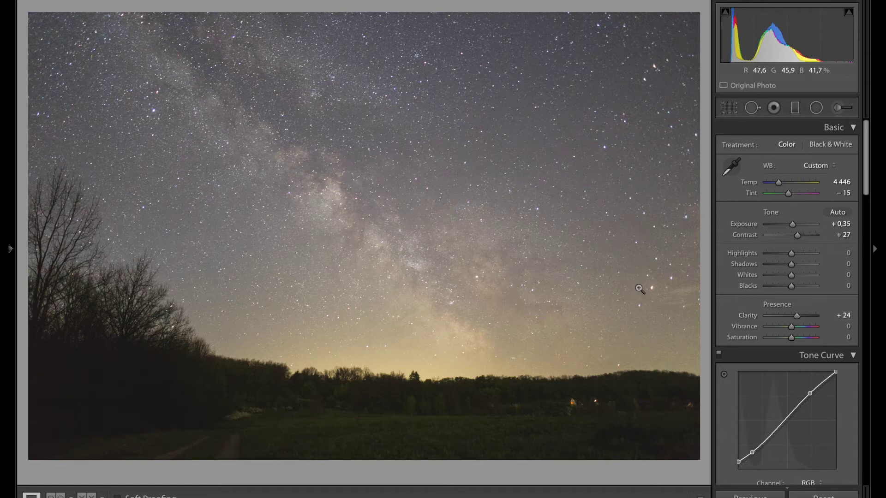
{"action": "key", "text": "backslash"}
{"action": "key", "text": "backslash"}
Add a graduated filter over the sky with its transition along the treeline horizon, and reset its saturation to 0.
{"action": "left_click", "coordinate": [795, 110]}
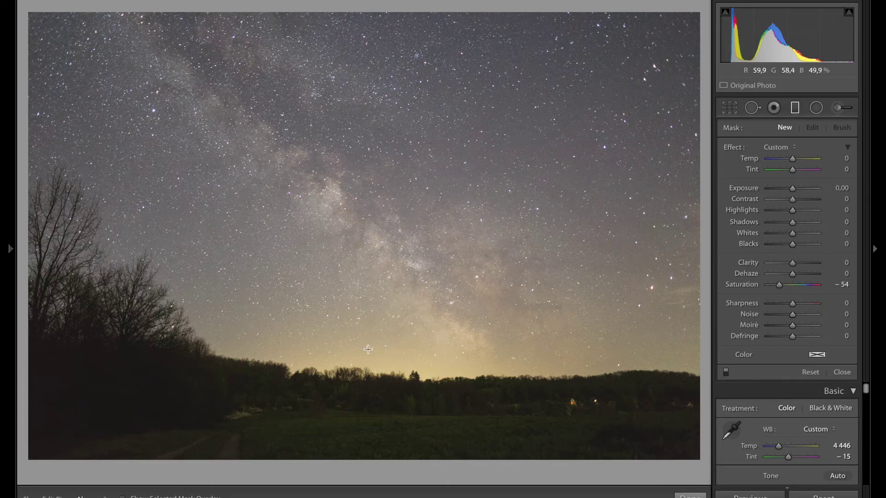
{"action": "left_click_drag", "start_coordinate": [380, 345], "coordinate": [390, 404]}
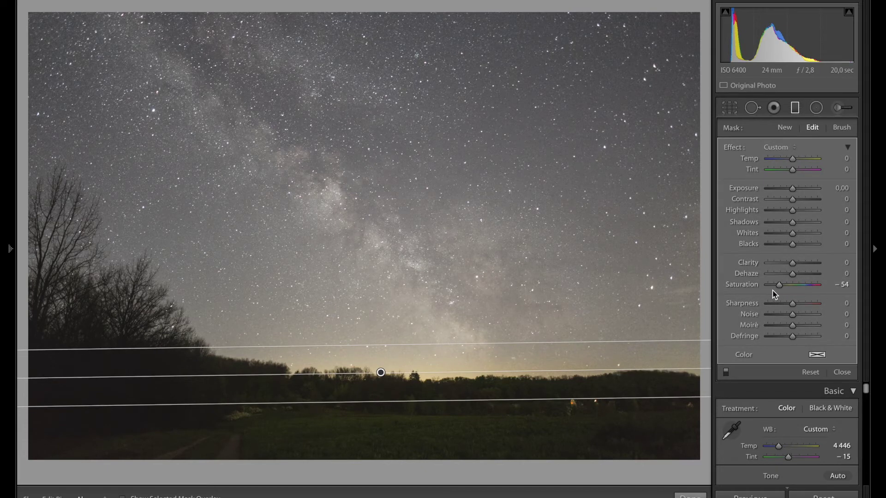
{"action": "double_click", "coordinate": [750, 286]}
Raise the sky graduated filter's saturation to 38.
{"action": "left_click", "coordinate": [838, 285]}
{"action": "type", "text": "13"}
{"action": "key", "text": "Return"}
{"action": "key", "text": "Up"}
{"action": "key", "text": "Up"}
{"action": "key", "text": "Up"}
{"action": "key", "text": "Up"}
{"action": "key", "text": "Up"}
{"action": "key", "text": "Up"}
{"action": "key", "text": "Up"}
{"action": "key", "text": "Up"}
{"action": "key", "text": "Up"}
{"action": "key", "text": "Up"}
{"action": "key", "text": "Up"}
{"action": "key", "text": "Up"}
{"action": "key", "text": "Up"}
{"action": "key", "text": "Up"}
{"action": "key", "text": "Up"}
{"action": "key", "text": "Up"}
{"action": "key", "text": "Up"}
{"action": "key", "text": "Up"}
{"action": "key", "text": "Up"}
{"action": "key", "text": "Up"}
{"action": "key", "text": "Up"}
{"action": "key", "text": "Up"}
{"action": "key", "text": "Up"}
Set the sky graduated filter's clarity to 19 and its exposure to -0,25.
{"action": "left_click", "coordinate": [836, 264]}
{"action": "type", "text": "14"}
{"action": "key", "text": "Return"}
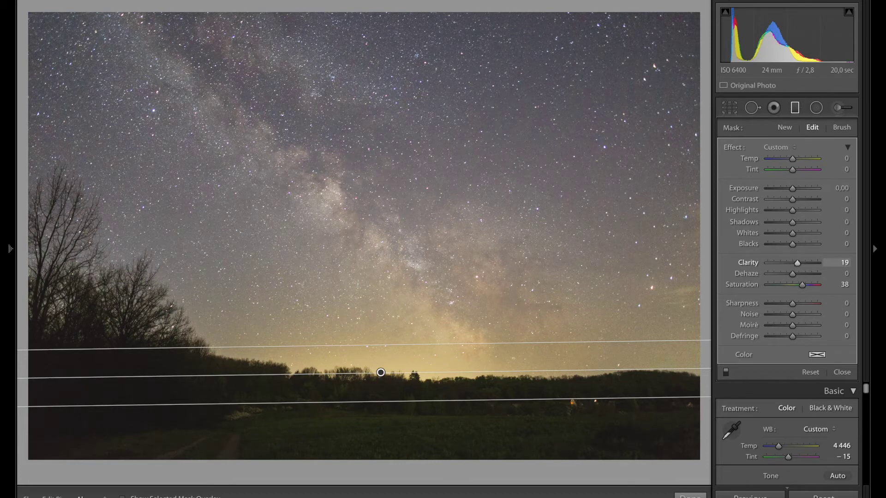
{"action": "left_click", "coordinate": [840, 188]}
{"action": "type", "text": "-0,56"}
{"action": "key", "text": "Return"}
{"action": "type", "text": "-0,32"}
{"action": "key", "text": "Return"}
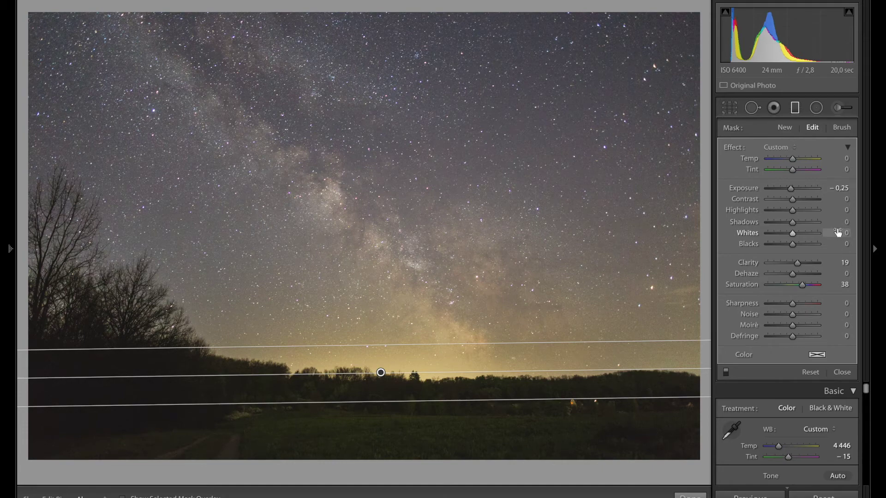
Set the sky filter's whites to 16 and blacks to -11, then finish editing it after comparing its effect.
{"action": "left_click_drag", "start_coordinate": [838, 233], "coordinate": [845, 232]}
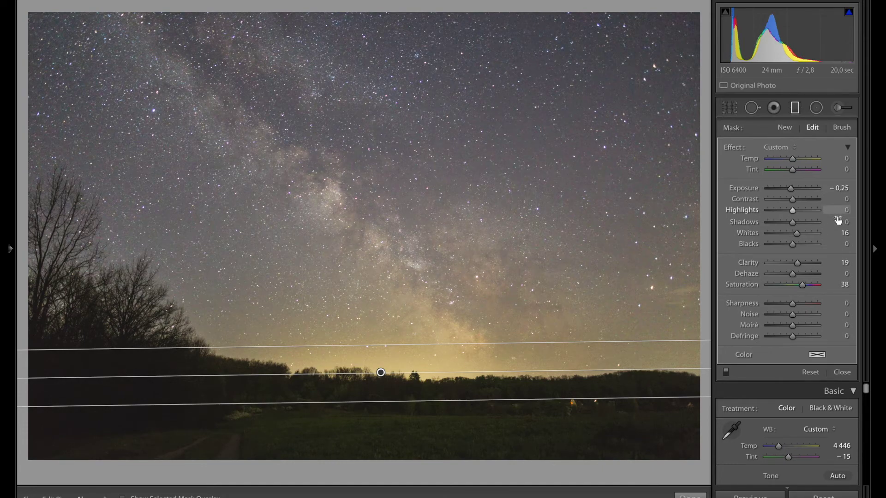
{"action": "left_click_drag", "start_coordinate": [837, 244], "coordinate": [828, 245]}
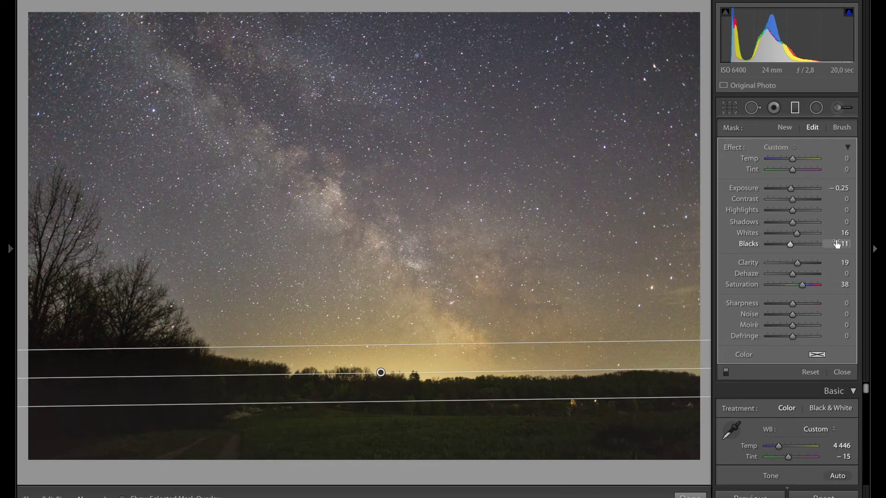
{"action": "left_click", "coordinate": [726, 374]}
{"action": "left_click", "coordinate": [726, 374]}
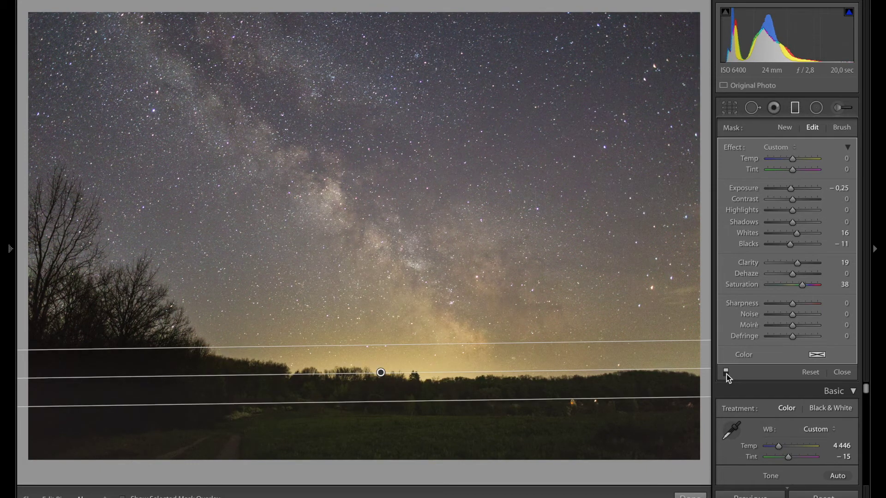
{"action": "left_click", "coordinate": [690, 496]}
Brighten the whole photo by trying higher exposure values and settling on +0,63.
{"action": "scroll", "coordinate": [828, 336], "scroll_direction": "down", "scroll_amount": 5}
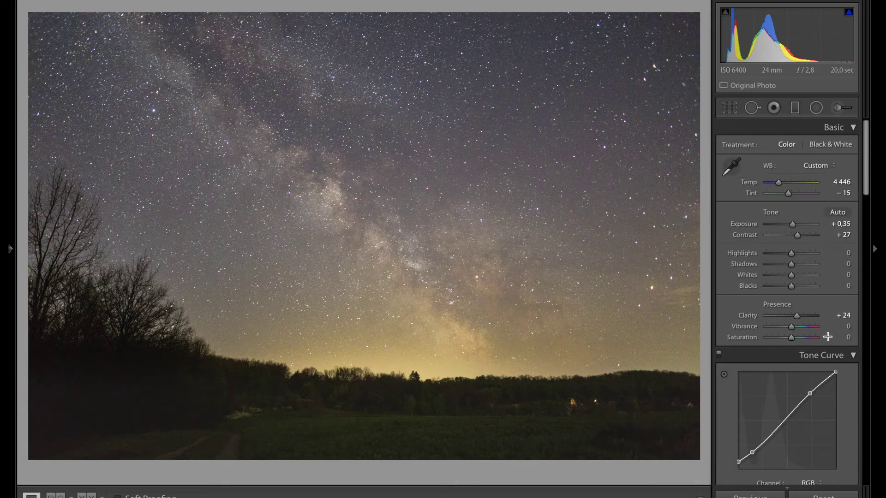
{"action": "left_click", "coordinate": [837, 224]}
{"action": "type", "text": "0,56"}
{"action": "key", "text": "Return"}
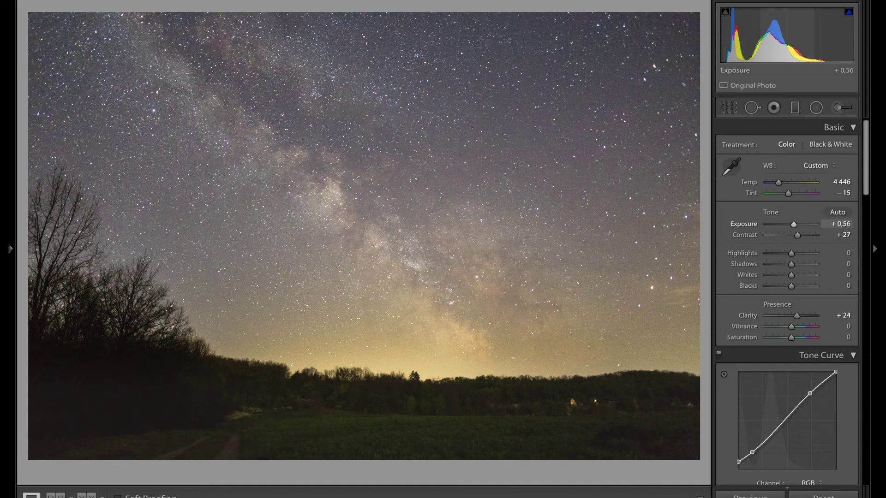
{"action": "type", "text": "0,73"}
{"action": "key", "text": "Return"}
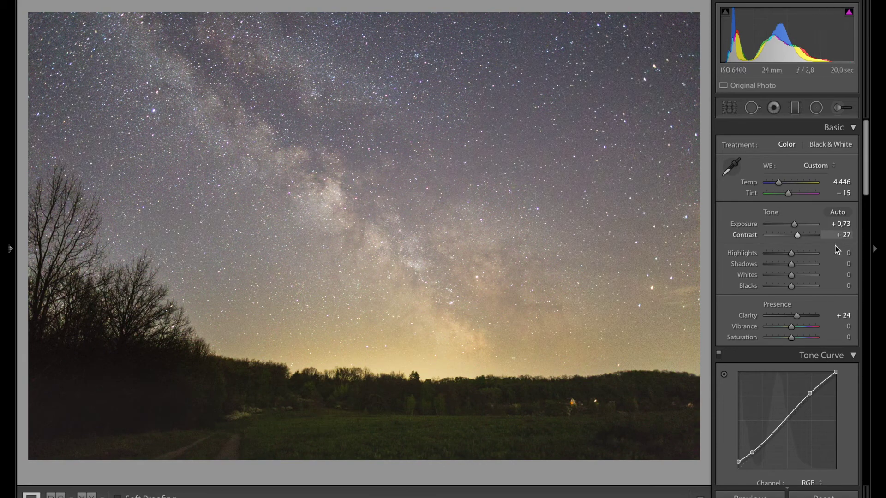
{"action": "left_click", "coordinate": [839, 224]}
{"action": "type", "text": "0,63"}
{"action": "key", "text": "Return"}
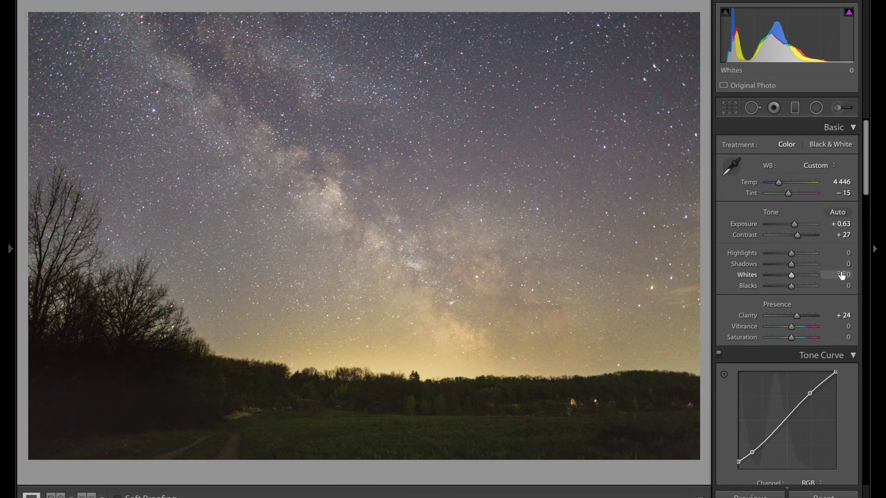
Lower the whole photo's highlights to -17.
{"action": "key", "text": "Down"}
{"action": "key", "text": "Down"}
{"action": "key", "text": "Down"}
{"action": "key", "text": "Down"}
{"action": "key", "text": "Down"}
{"action": "key", "text": "Down"}
{"action": "key", "text": "Down"}
{"action": "key", "text": "Down"}
{"action": "key", "text": "Down"}
{"action": "key", "text": "Down"}
{"action": "key", "text": "Down"}
{"action": "key", "text": "Down"}
{"action": "key", "text": "Down"}
{"action": "key", "text": "Down"}
{"action": "key", "text": "Down"}
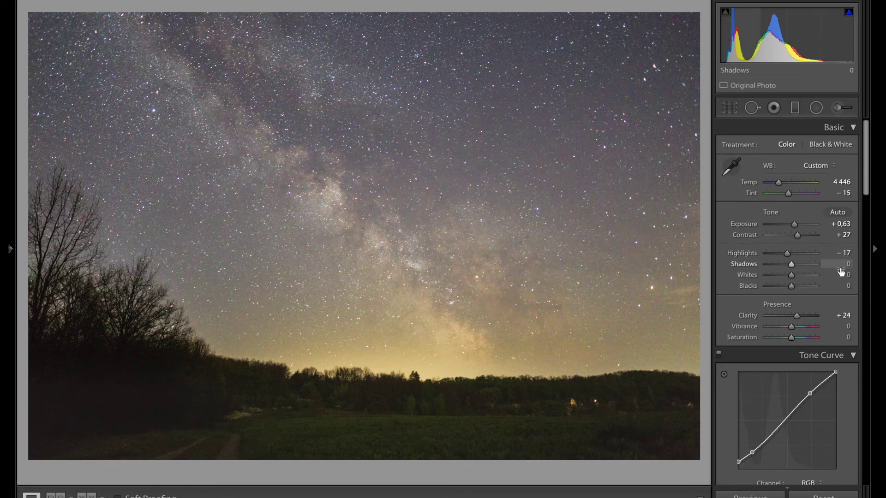
Raise the whole photo's whites to +6.
{"action": "key", "text": "Up"}
{"action": "key", "text": "Up"}
{"action": "key", "text": "Up"}
{"action": "key", "text": "Up"}
{"action": "key", "text": "Up"}
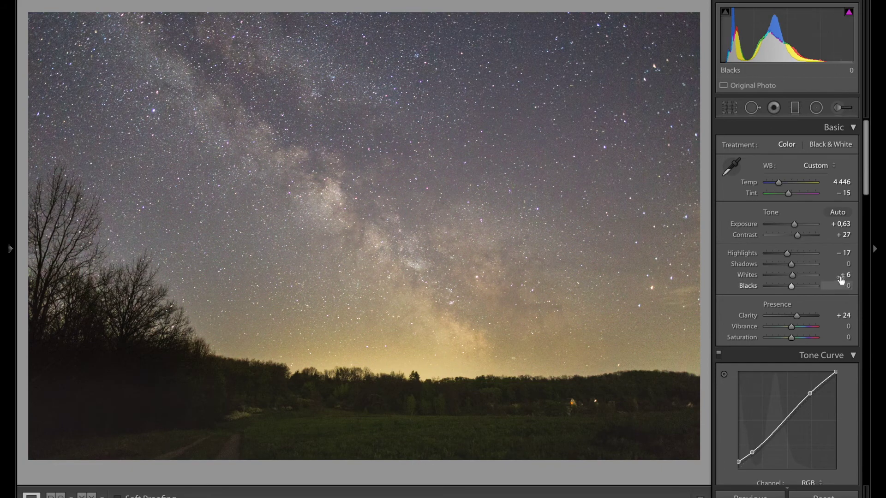
Set the photo's vibrance to +7 and its saturation to +12.
{"action": "scroll", "coordinate": [835, 366], "scroll_direction": "down", "scroll_amount": 1}
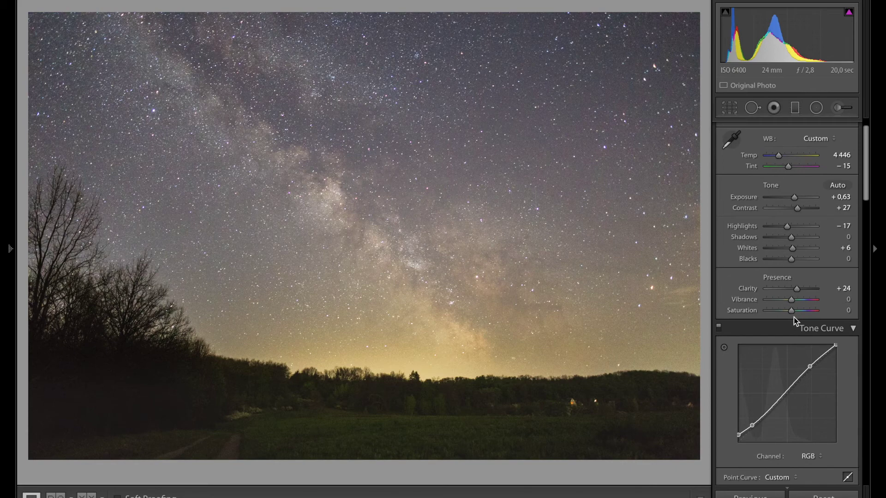
{"action": "left_click_drag", "start_coordinate": [791, 311], "coordinate": [794, 303]}
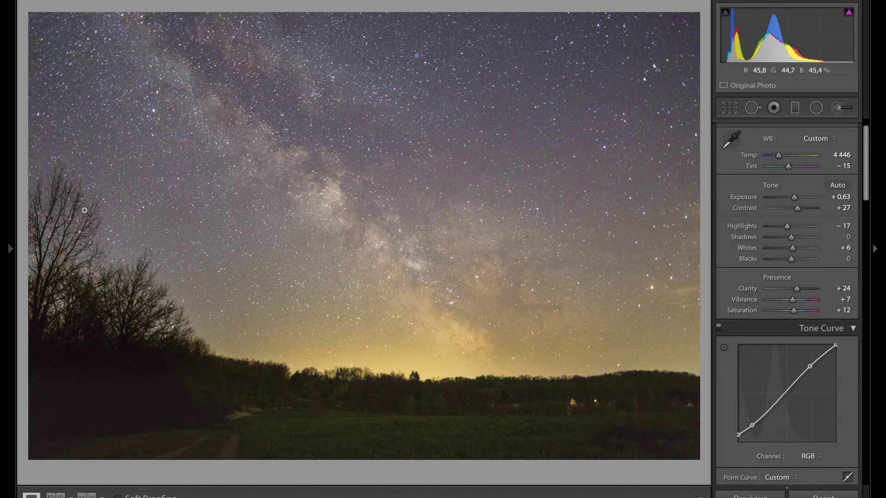
Set luminance noise reduction to 20 while checking the sky beside the bare trees at close range.
{"action": "left_click", "coordinate": [48, 193]}
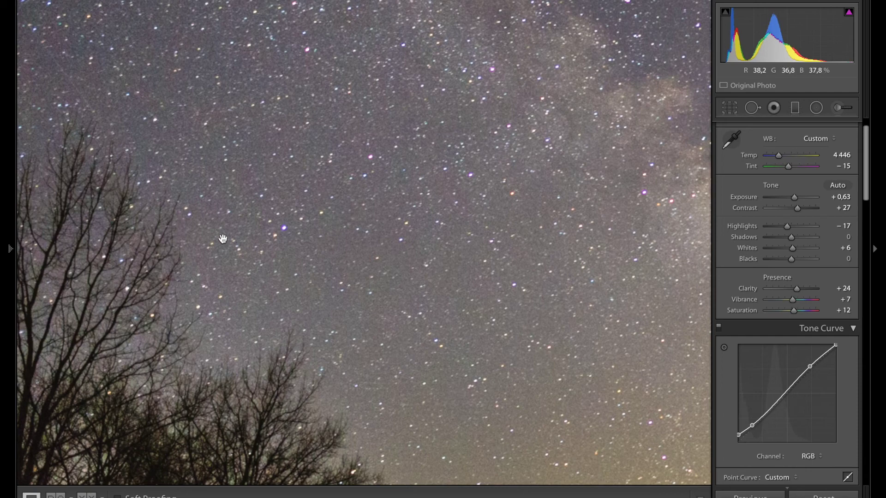
{"action": "left_click_drag", "start_coordinate": [231, 259], "coordinate": [349, 200]}
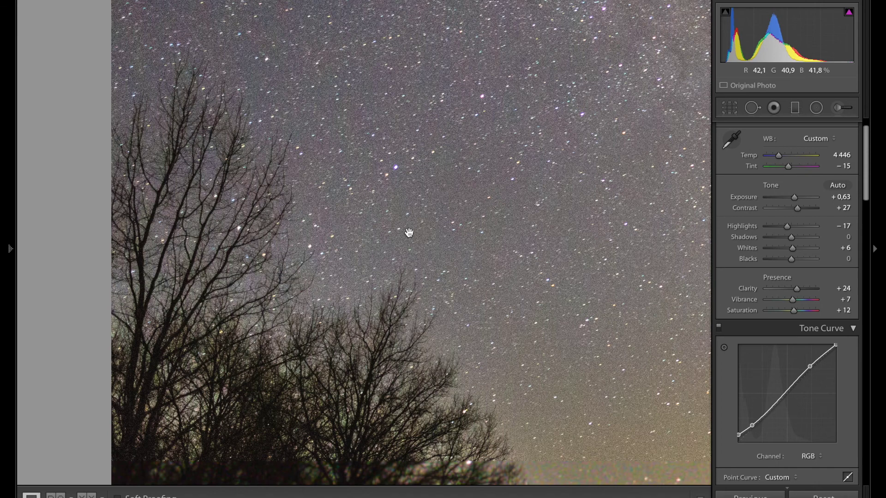
{"action": "scroll", "coordinate": [842, 370], "scroll_direction": "down", "scroll_amount": 12}
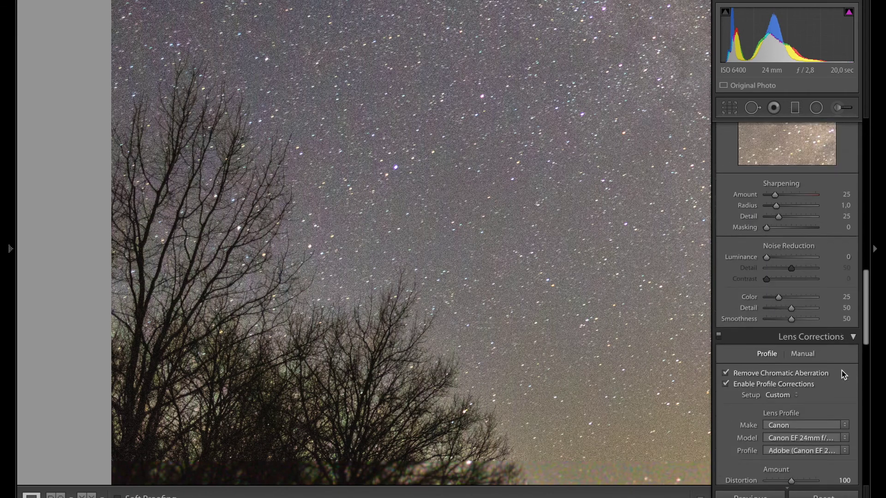
{"action": "scroll", "coordinate": [791, 223], "scroll_direction": "up", "scroll_amount": 3}
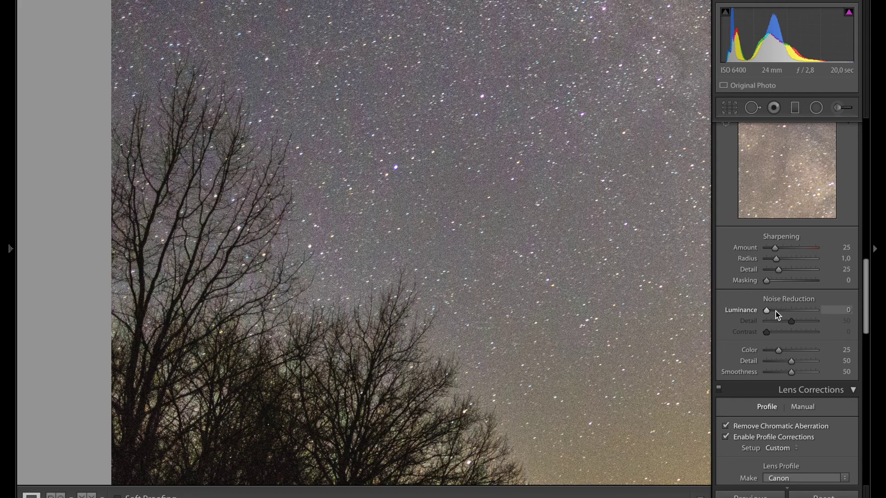
{"action": "left_click", "coordinate": [776, 311]}
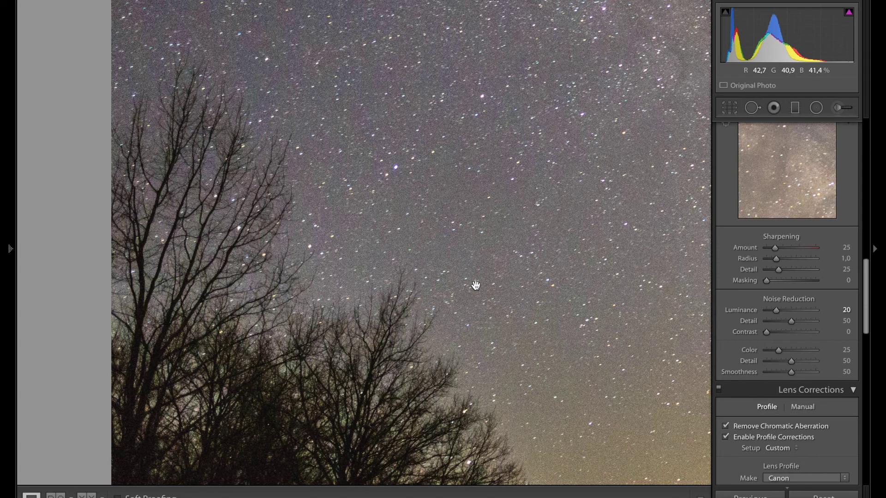
{"action": "left_click", "coordinate": [457, 246]}
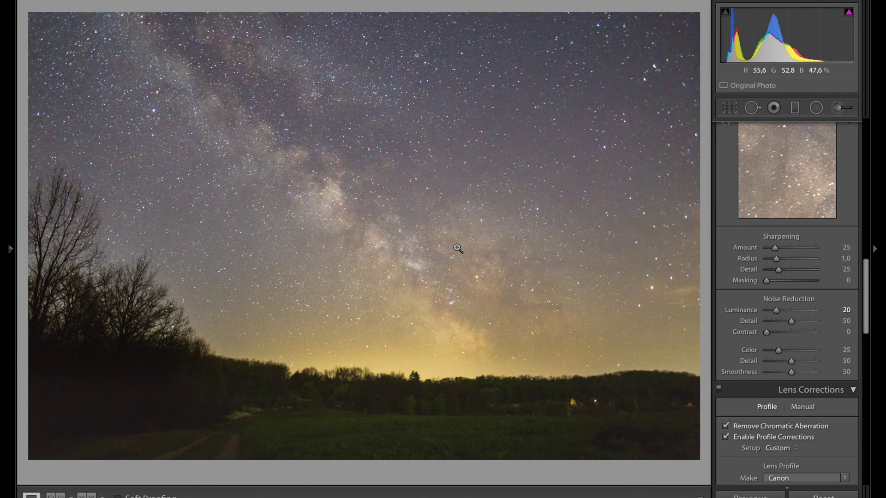
Fine-tune the white balance to temperature 4 346 and tint -12, then compare the edit with the original photo.
{"action": "scroll", "coordinate": [776, 241], "scroll_direction": "up", "scroll_amount": 5}
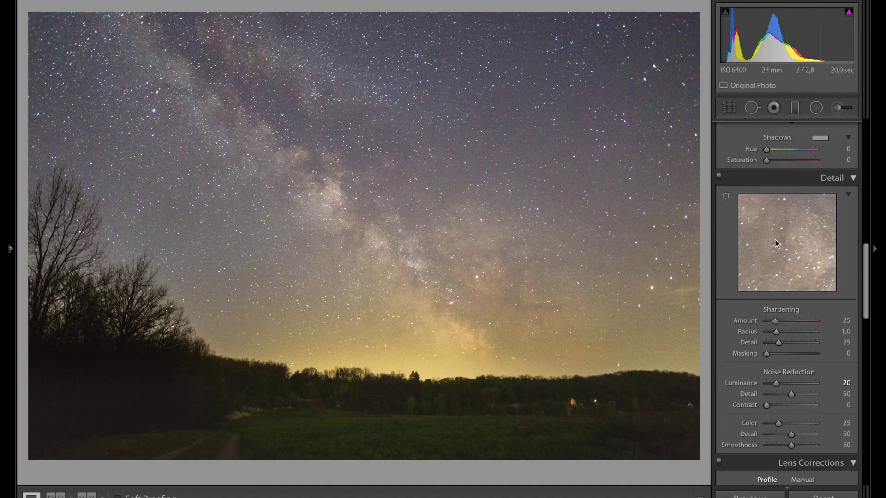
{"action": "scroll", "coordinate": [776, 243], "scroll_direction": "up", "scroll_amount": 5}
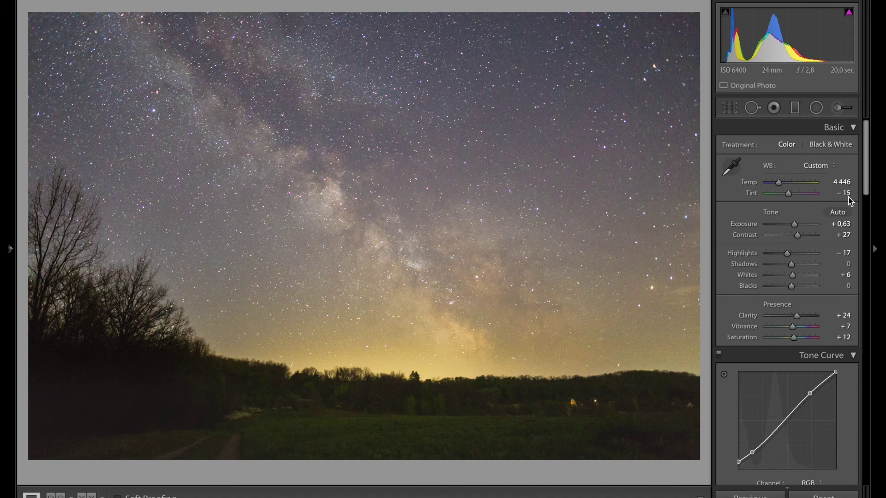
{"action": "left_click", "coordinate": [839, 182]}
{"action": "key", "text": "Down"}
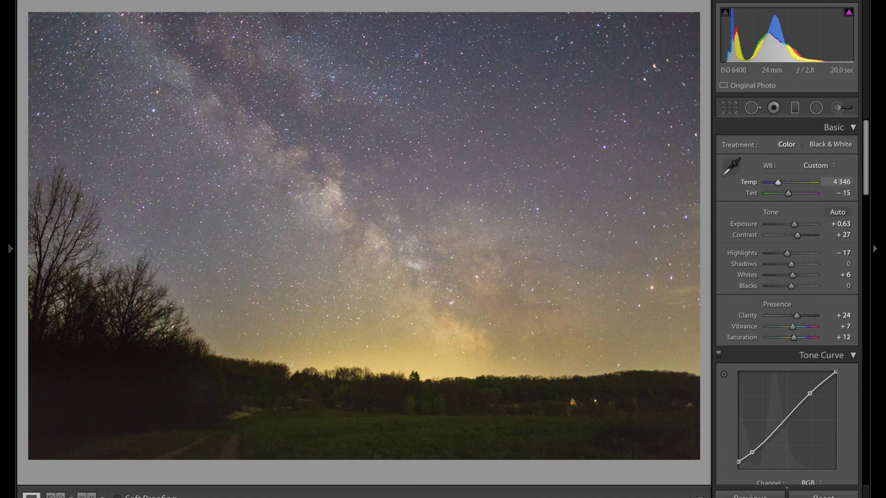
{"action": "left_click", "coordinate": [841, 194]}
{"action": "key", "text": "Up"}
{"action": "key", "text": "backslash"}
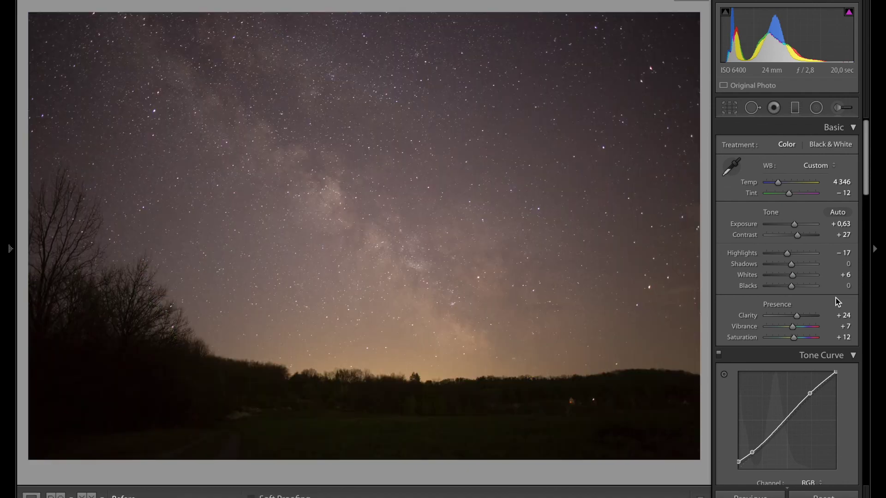
{"action": "key", "text": "backslash"}
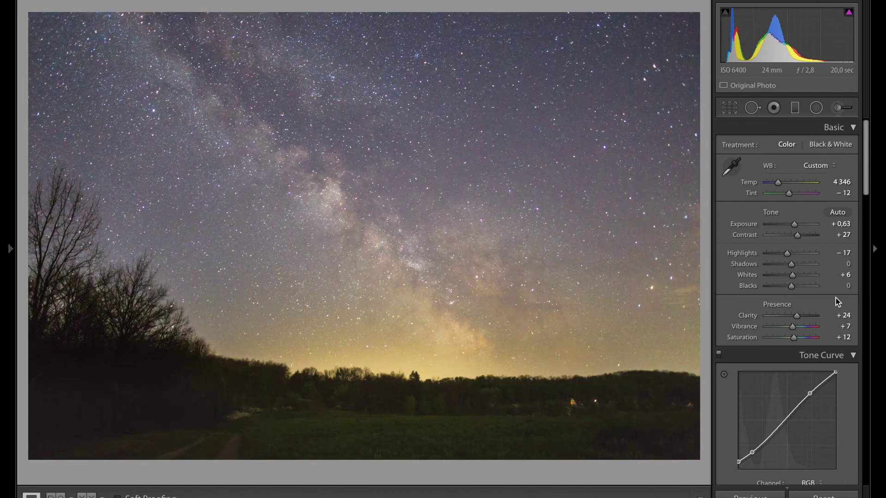